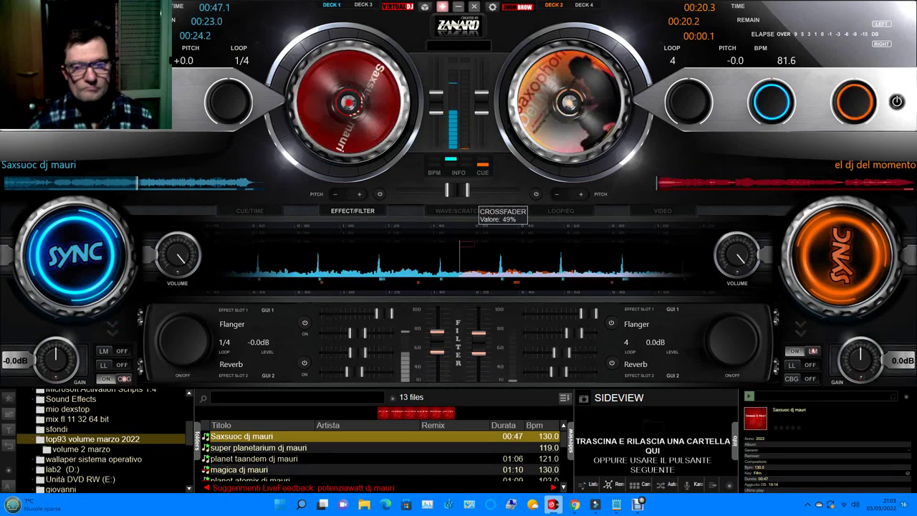
Load the track "super planetarium" onto deck 2 and start playing it.
click(258, 447)
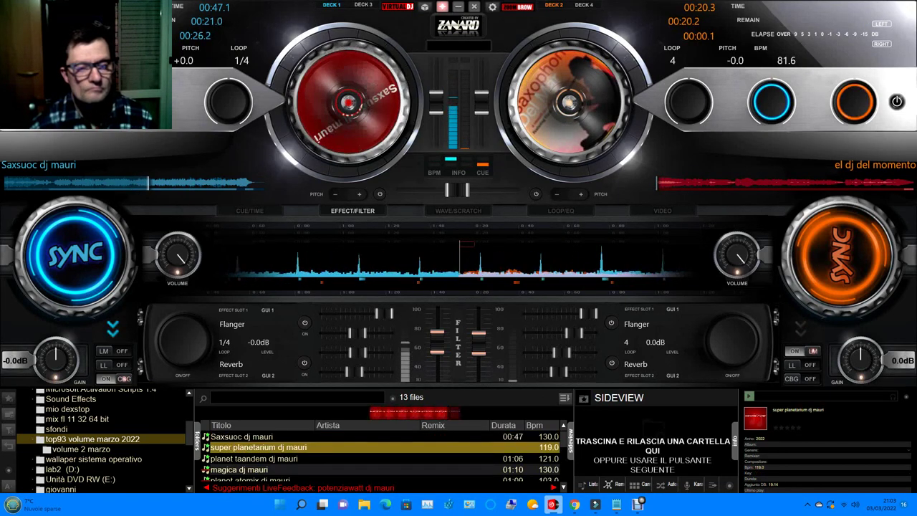
drag(586, 188, 667, 172)
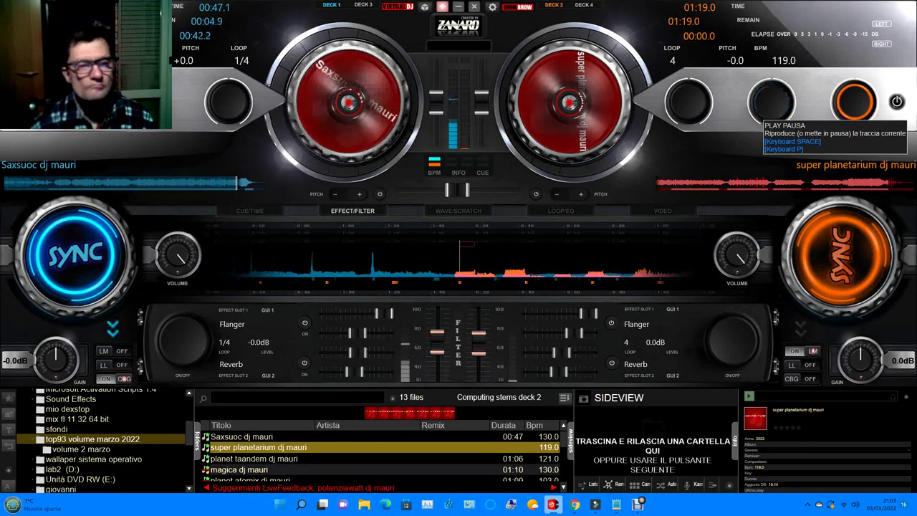
click(771, 101)
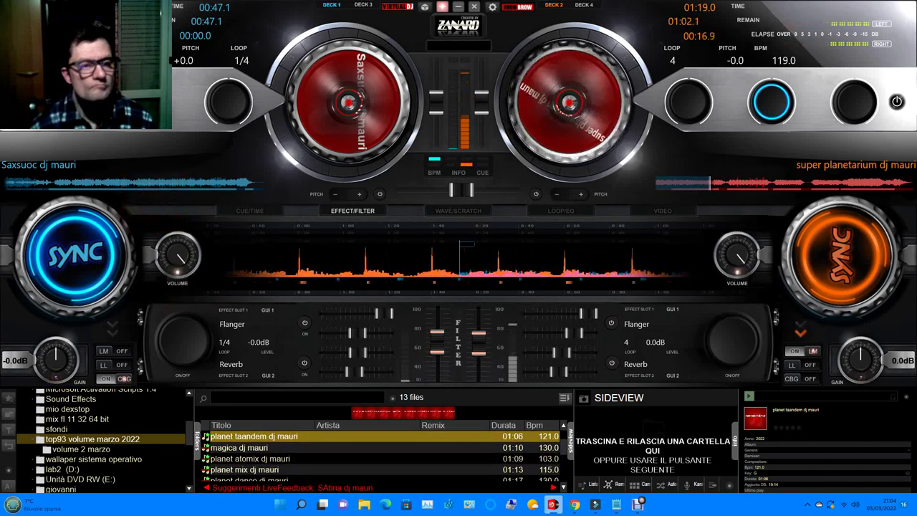
Load "planet taandem" onto deck 1, start it and bring the crossfader over to deck 1's side.
drag(254, 436, 165, 147)
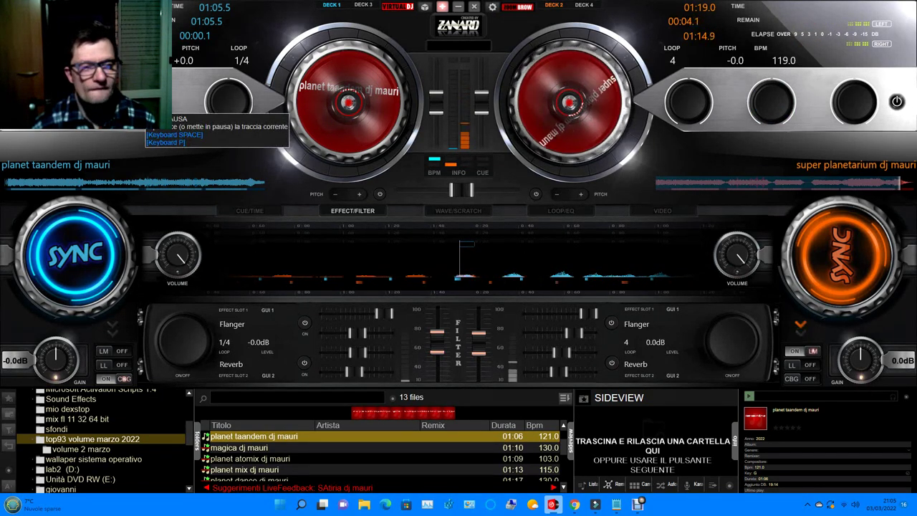
click(228, 100)
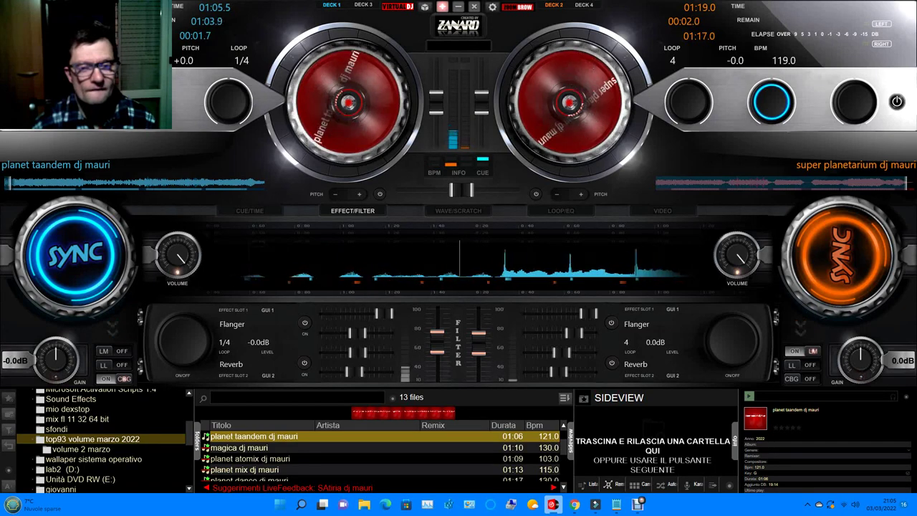
drag(461, 189, 429, 190)
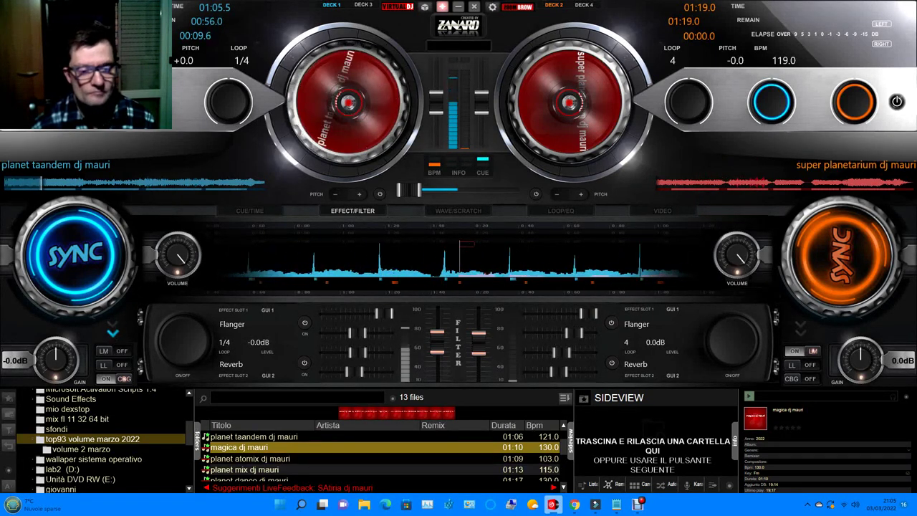
Load "magica" onto deck 2 and start playback as the deck 1 track runs out.
drag(759, 212, 777, 162)
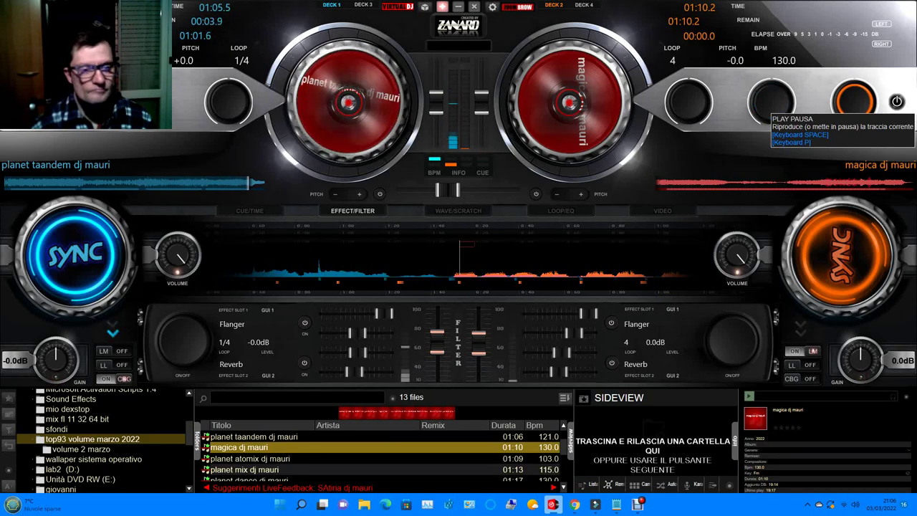
click(771, 101)
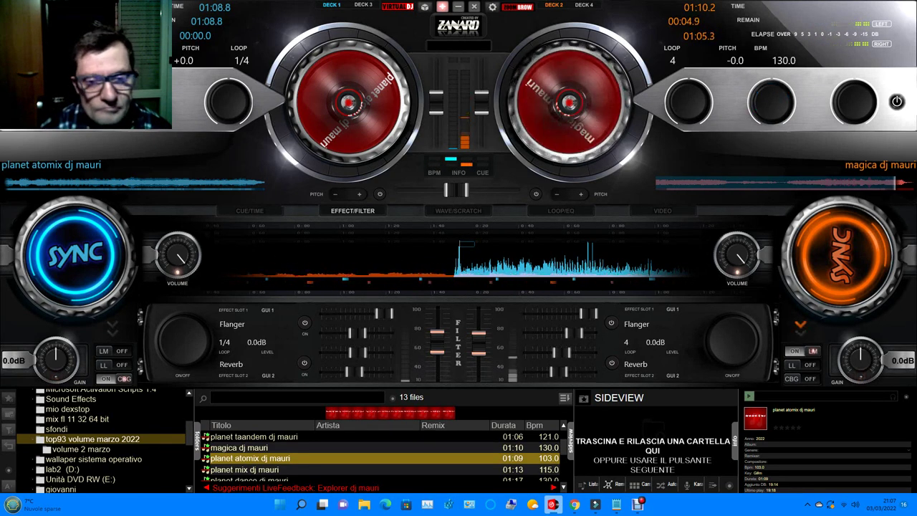
Start "planet atomix" on deck 1 and move the crossfader to deck 1's side.
click(227, 100)
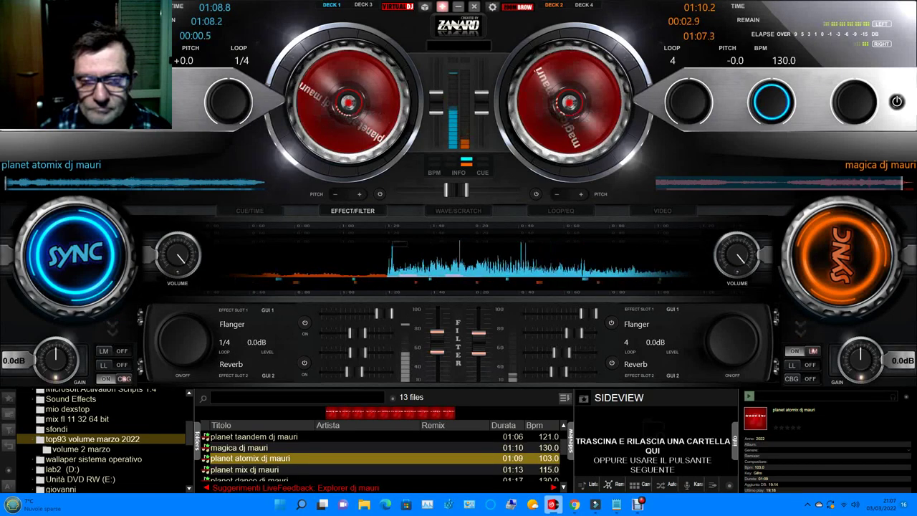
drag(450, 190, 408, 189)
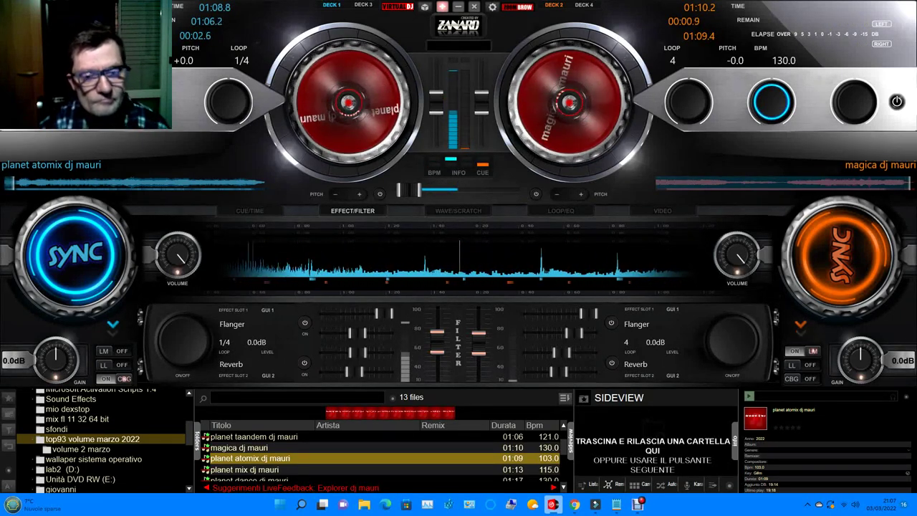
Load "planet mix" onto deck 2, return the crossfader to near the centre and start the deck.
click(244, 469)
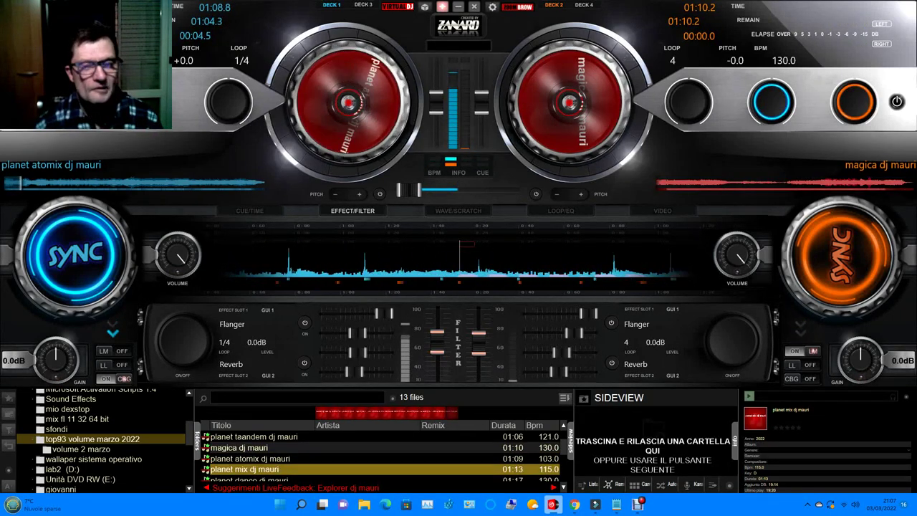
scroll(379, 452, down, 2)
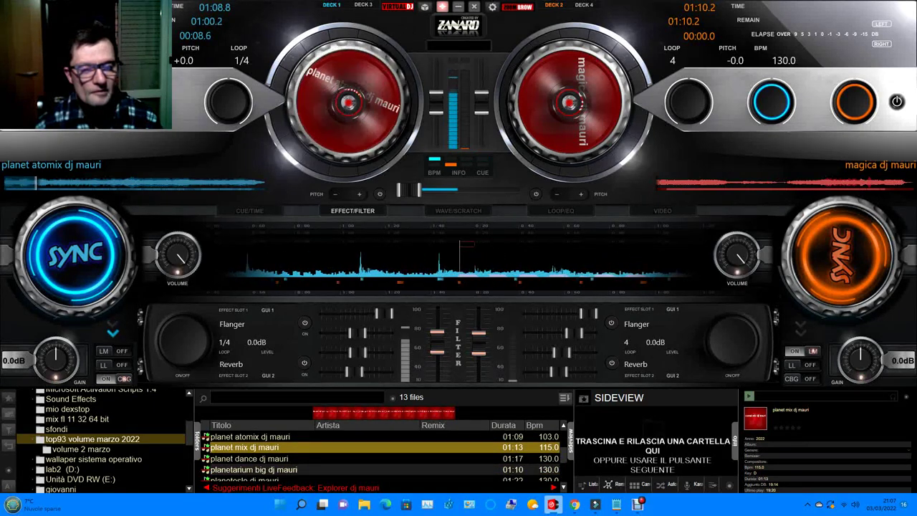
drag(244, 447, 751, 174)
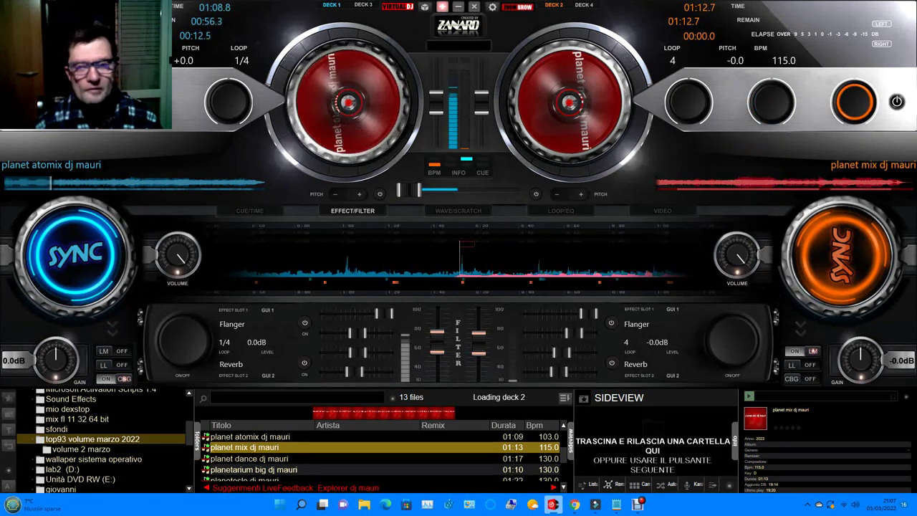
drag(409, 189, 444, 190)
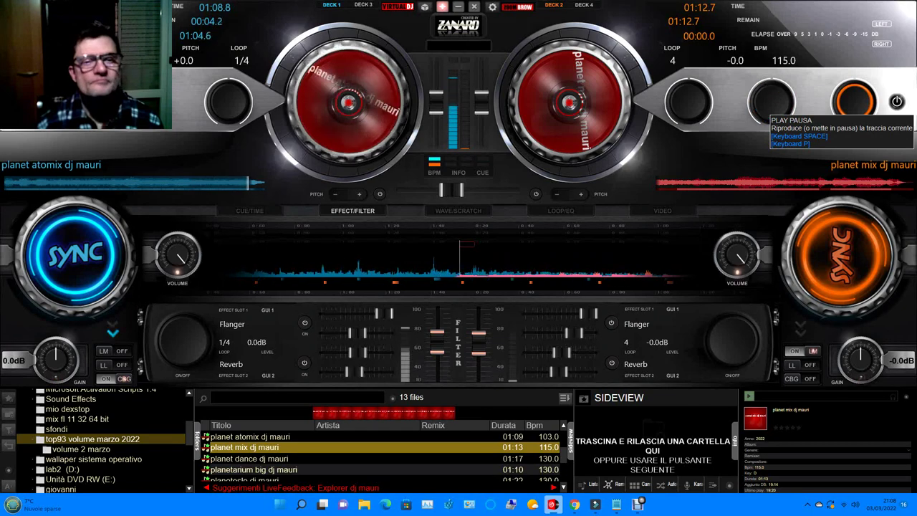
click(854, 101)
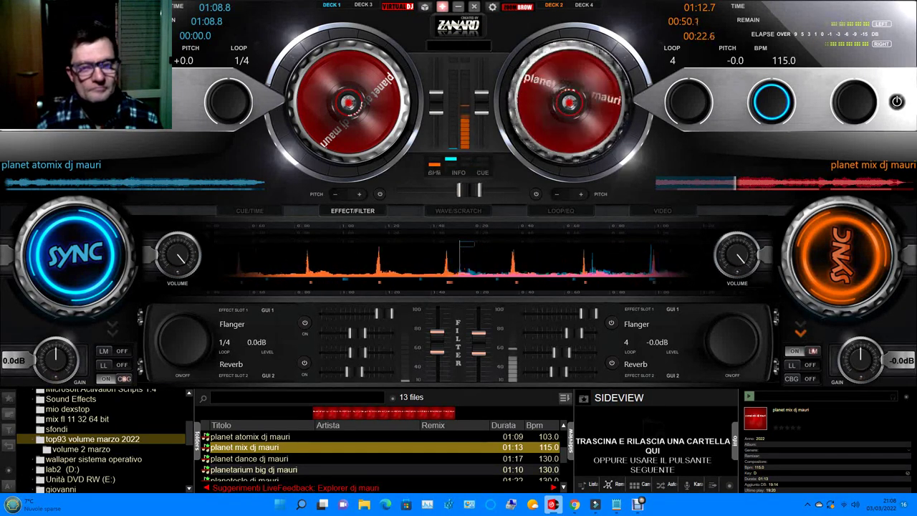
Load the track "planet dance" onto deck 1 while deck 2 keeps playing.
click(249, 457)
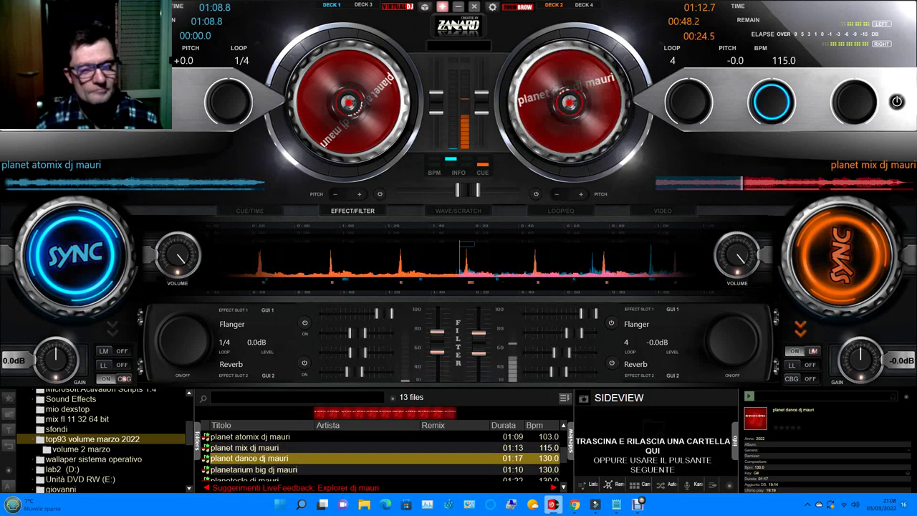
drag(249, 458, 221, 163)
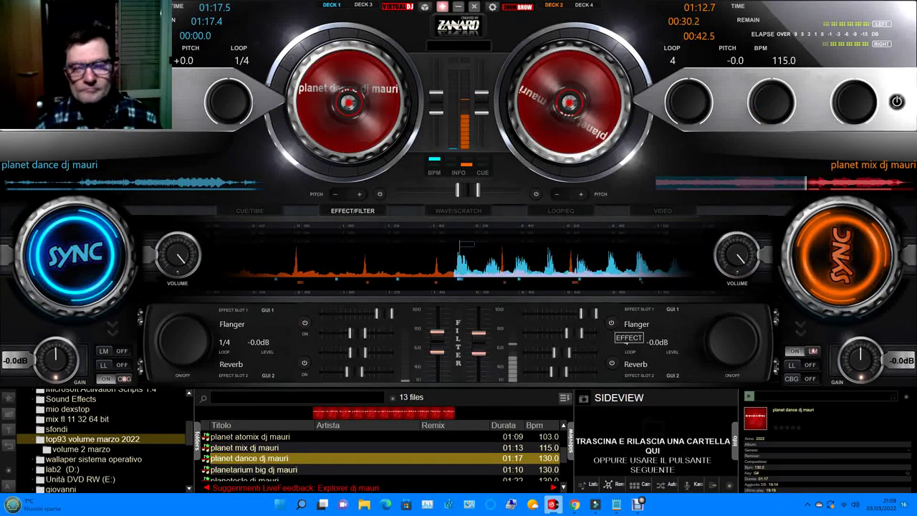
Toggle the Flanger effect on deck 2 while "planet mix" plays.
click(611, 323)
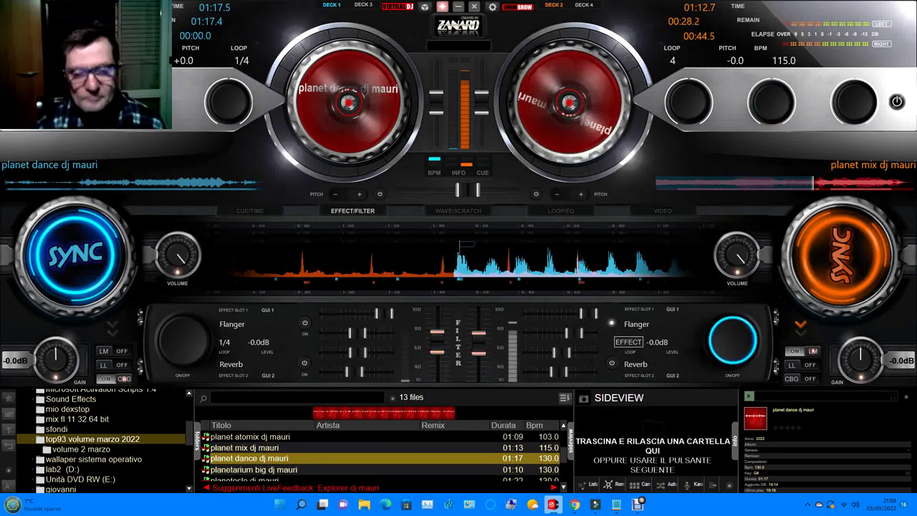
click(611, 322)
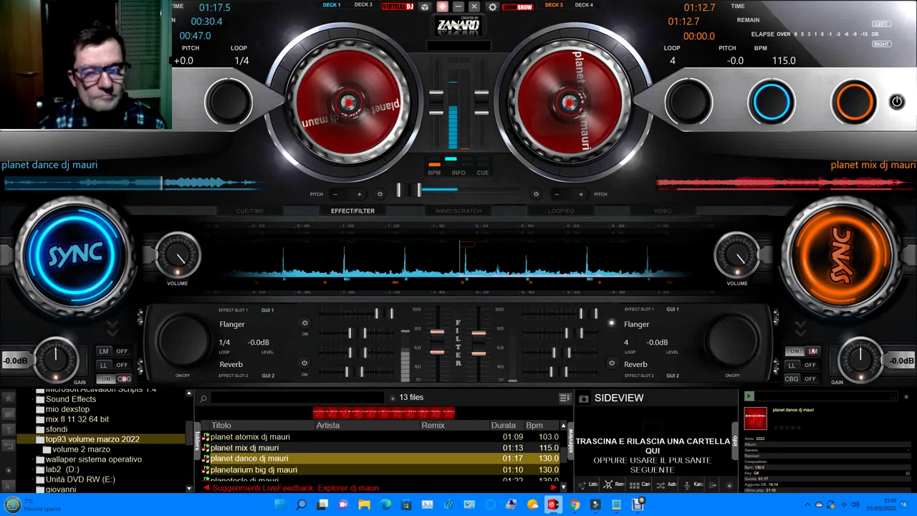
Load the track "planetarium big" onto deck 2.
drag(254, 469, 762, 180)
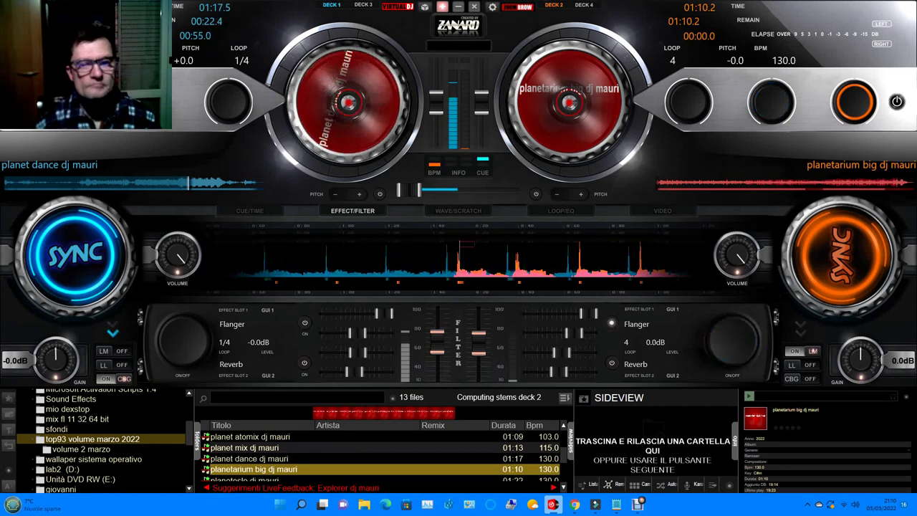
Show the Loop/EQ controls and switch the waveform display to Horizontal scratch wave.
click(561, 211)
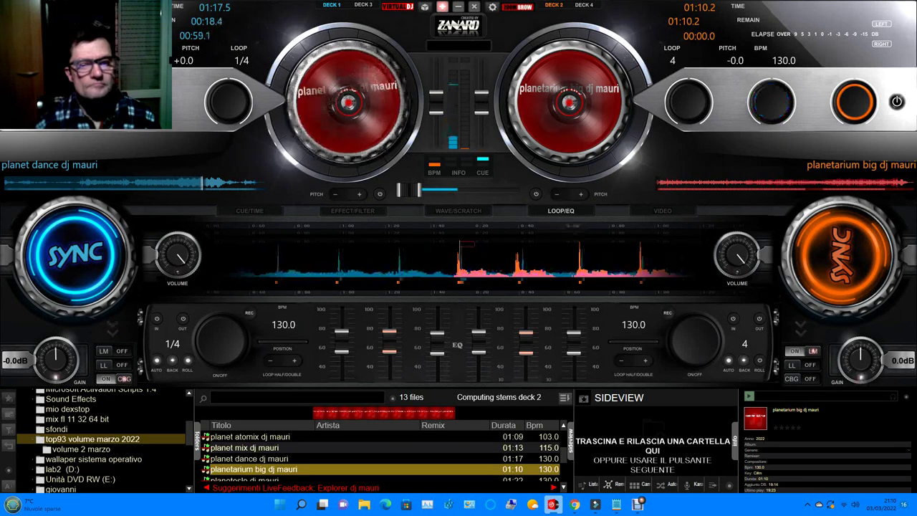
right_click(487, 214)
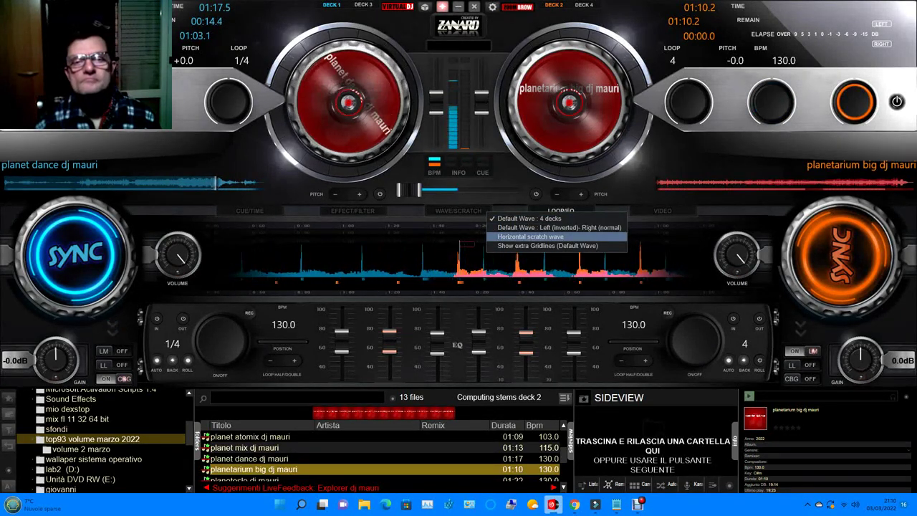
click(530, 236)
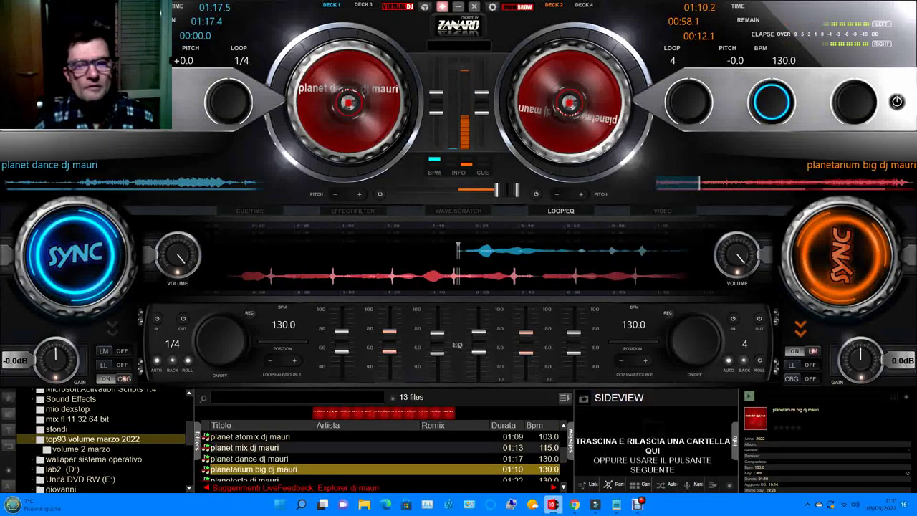
Bring back the Effect/Filter controls and enable the Flanger on deck 2 while easing the crossfader toward the centre.
click(352, 210)
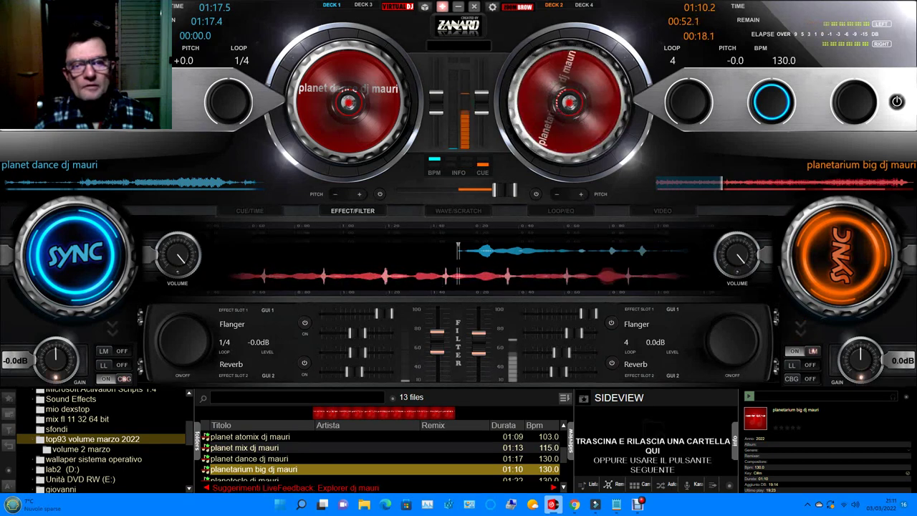
drag(505, 190, 473, 190)
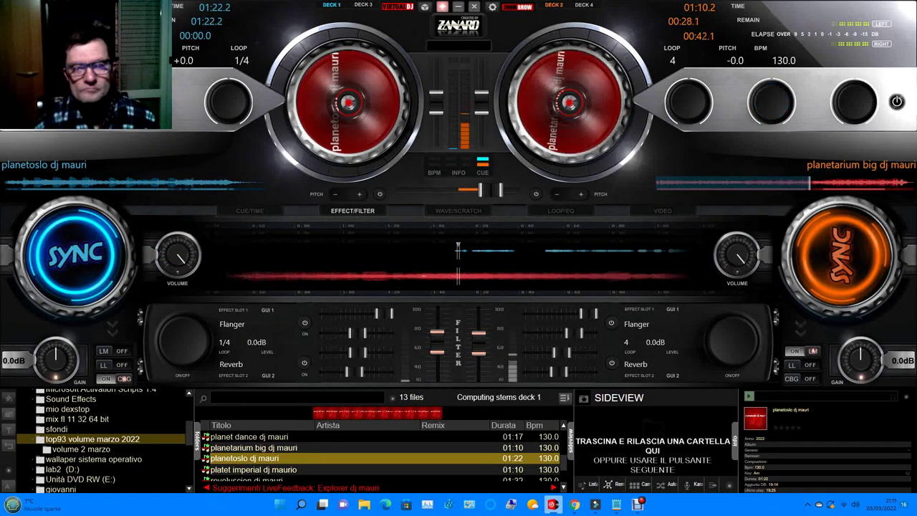
click(611, 322)
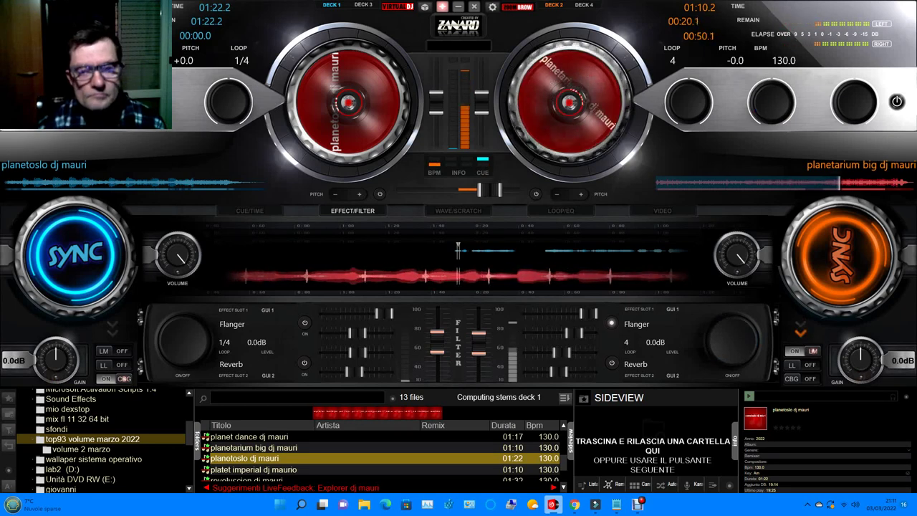
drag(490, 190, 474, 192)
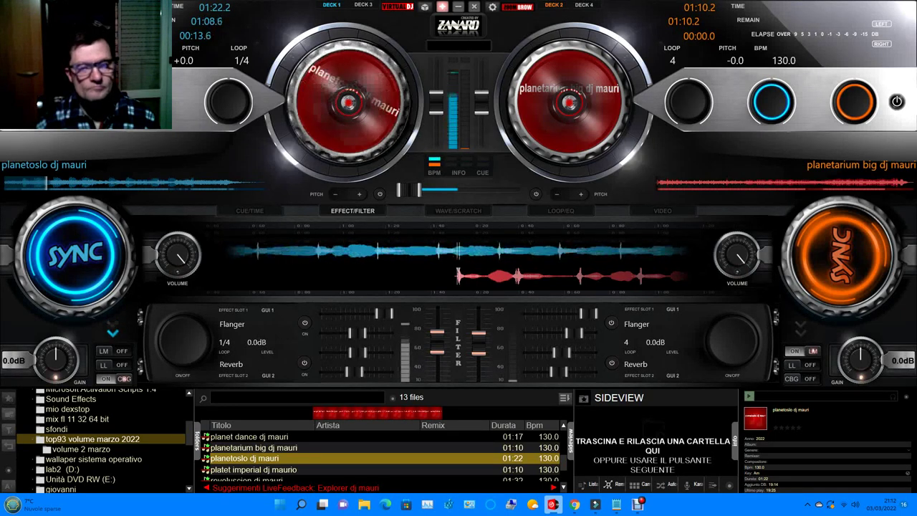
Show the Cue/Time controls and load "platet imperial" from the track list onto deck 2.
click(249, 211)
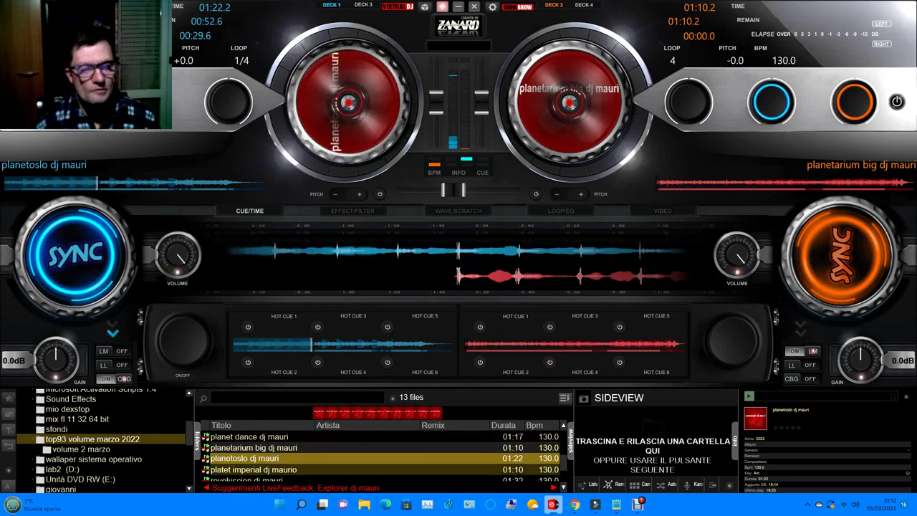
key(Down)
key(Down)
key(Down)
key(Down)
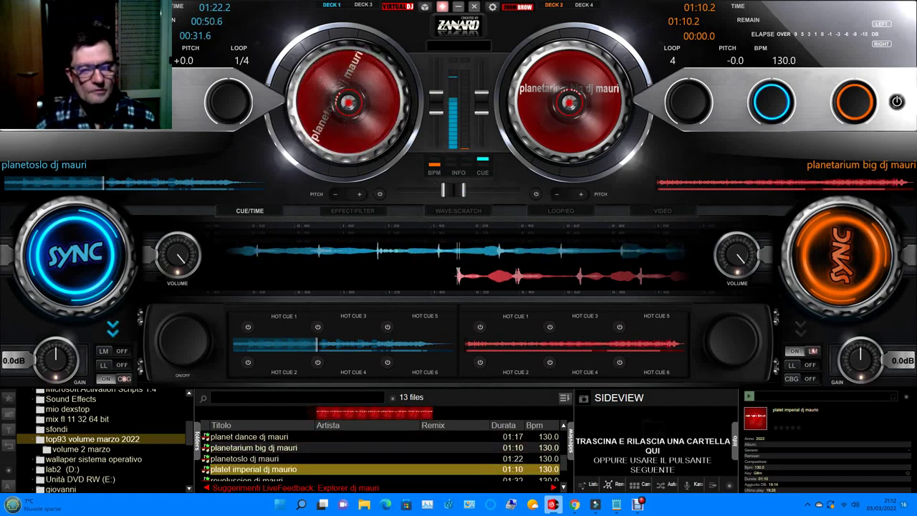
key(Up)
key(Up)
key(Up)
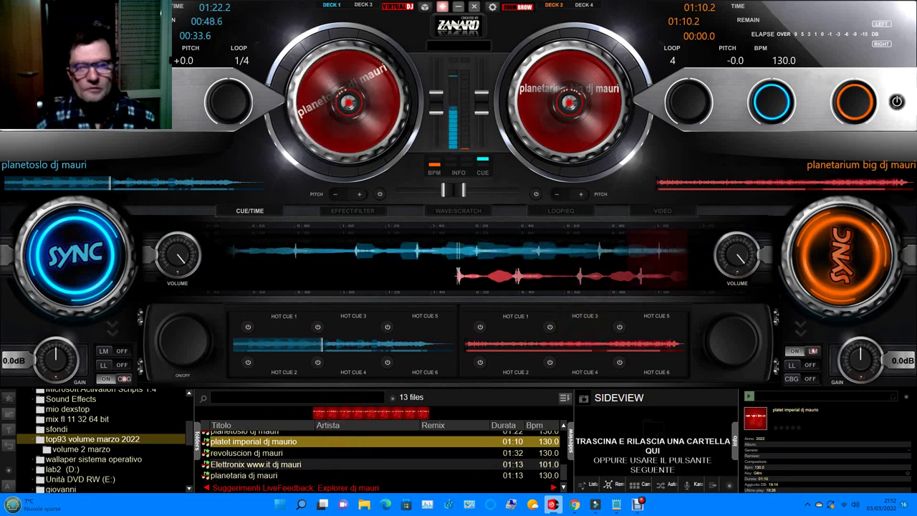
key(Right)
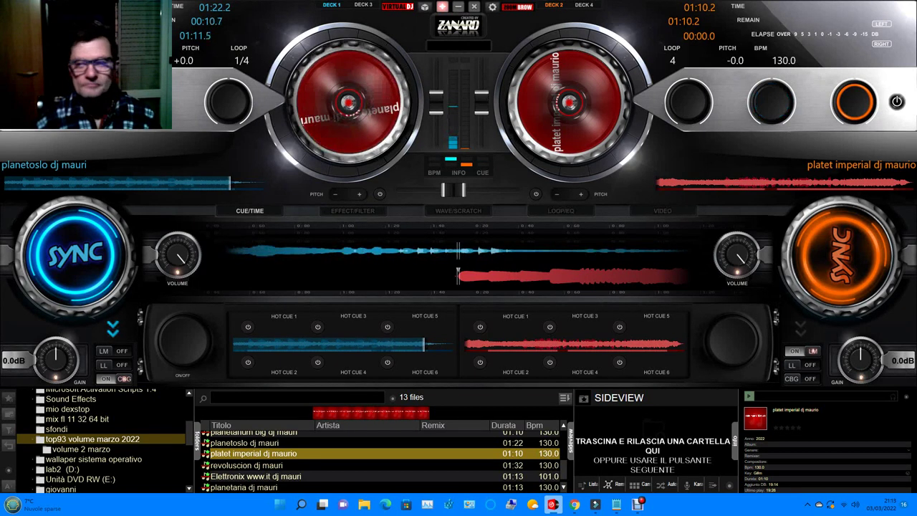
Start "platet imperial" on deck 2 and move the crossfader to deck 2's side.
click(771, 101)
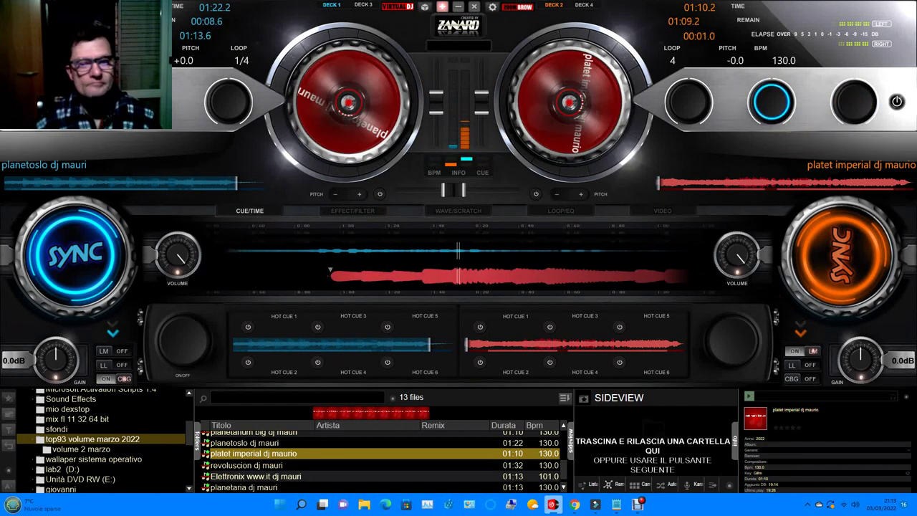
drag(453, 190, 507, 189)
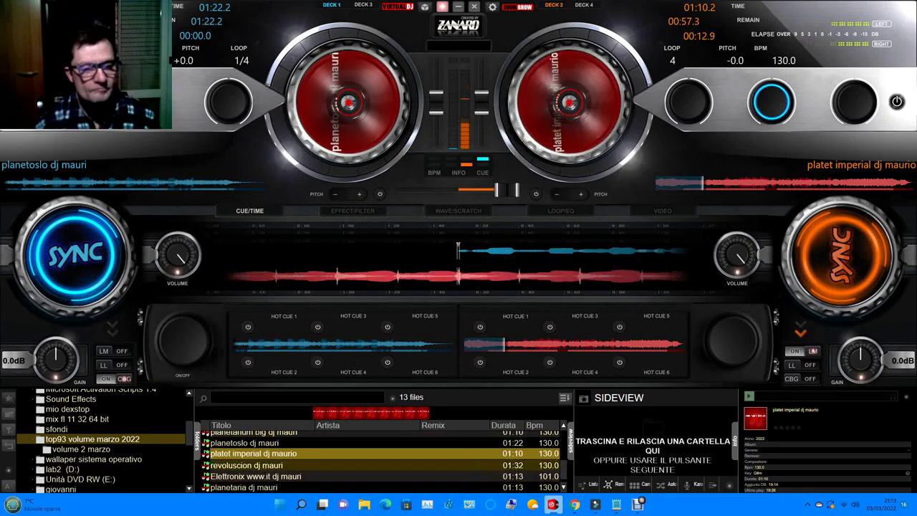
Load the track "revoluscion" onto deck 1.
click(380, 464)
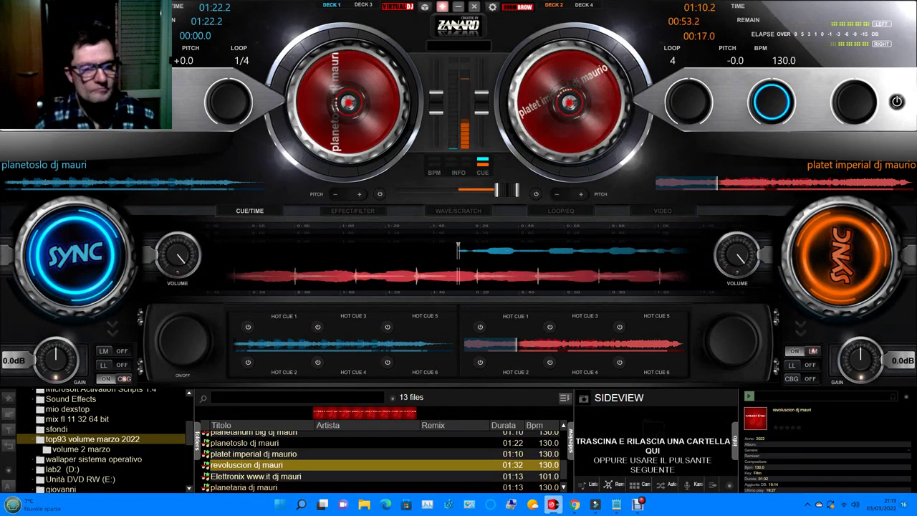
drag(252, 315, 130, 179)
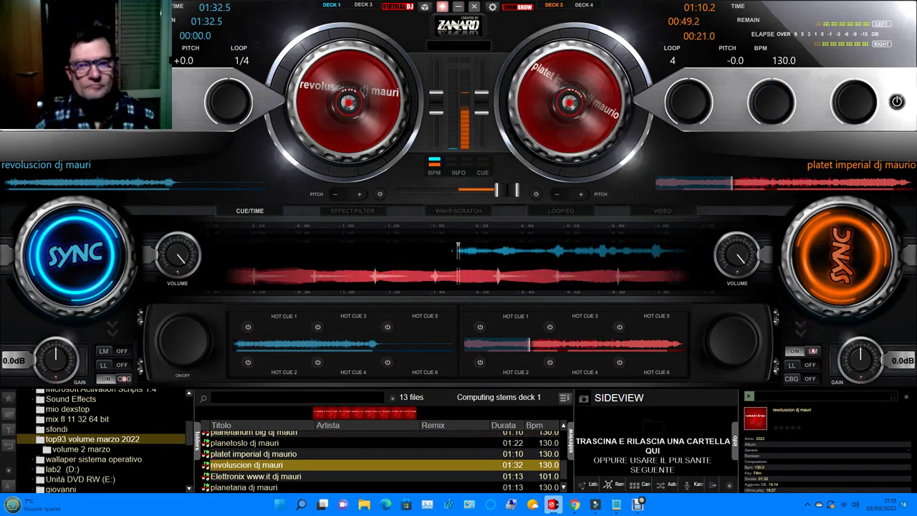
Centre the crossfader, start "revoluscion" on deck 1 and move the crossfader over to deck 1's side.
drag(504, 189, 462, 189)
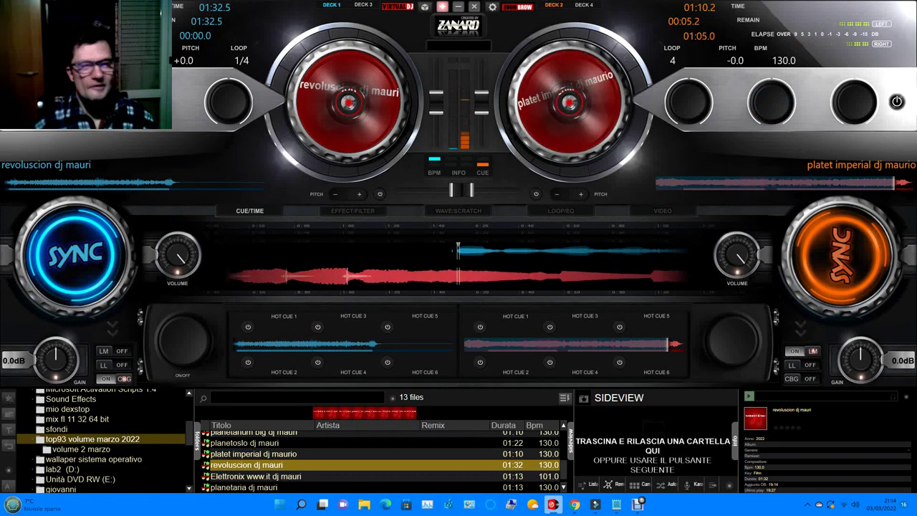
click(228, 100)
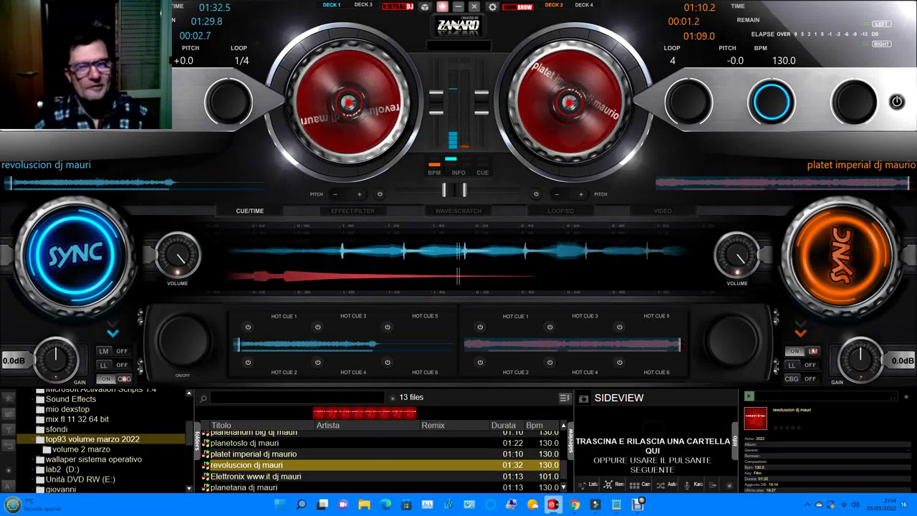
drag(454, 190, 429, 190)
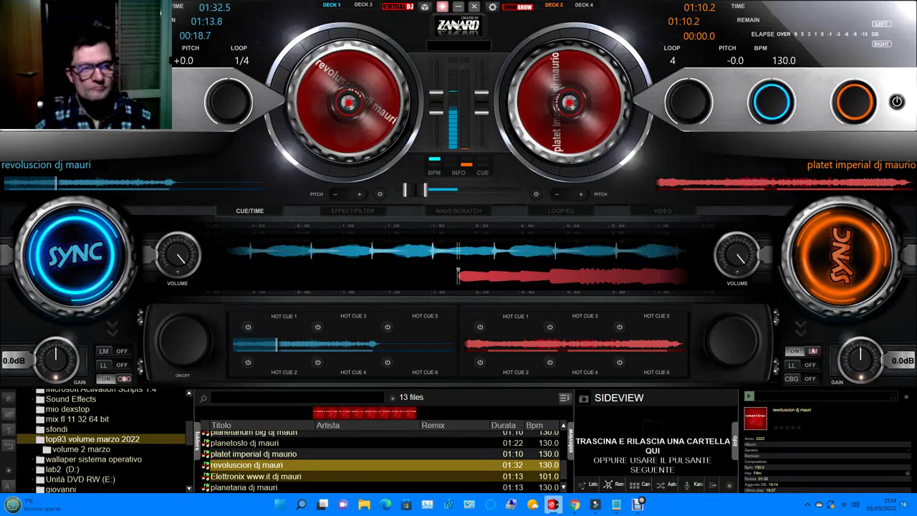
click(256, 476)
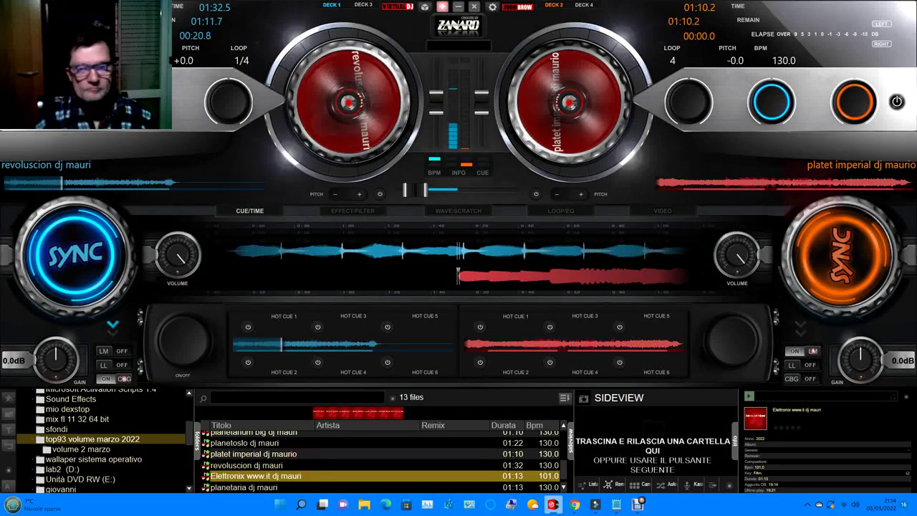
drag(822, 188, 808, 171)
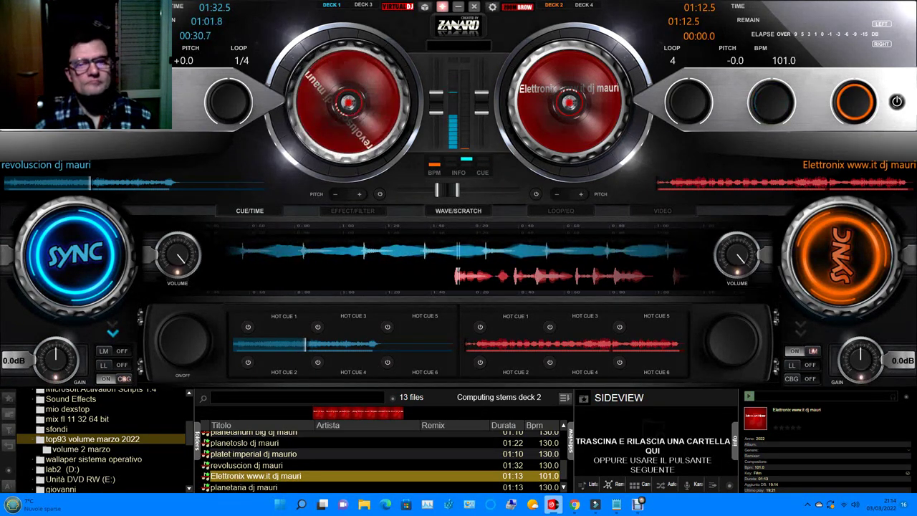
click(353, 211)
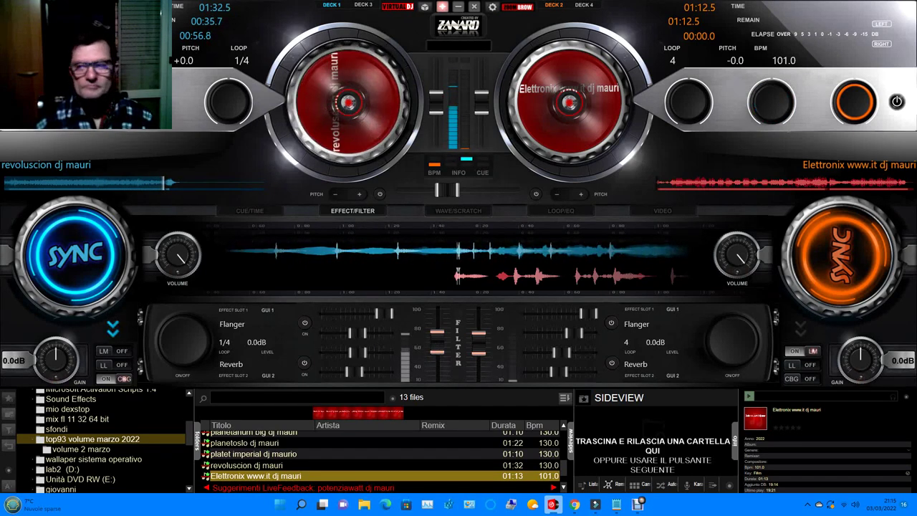
click(772, 102)
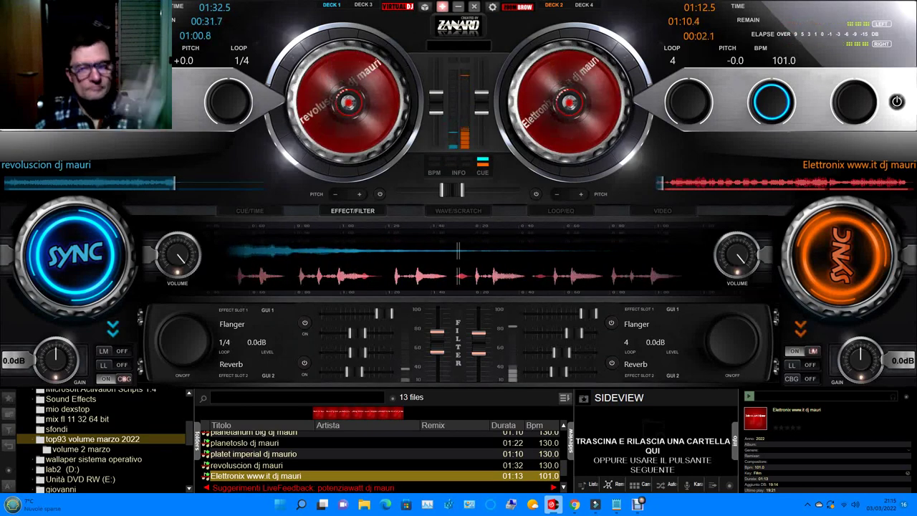
drag(446, 190, 507, 189)
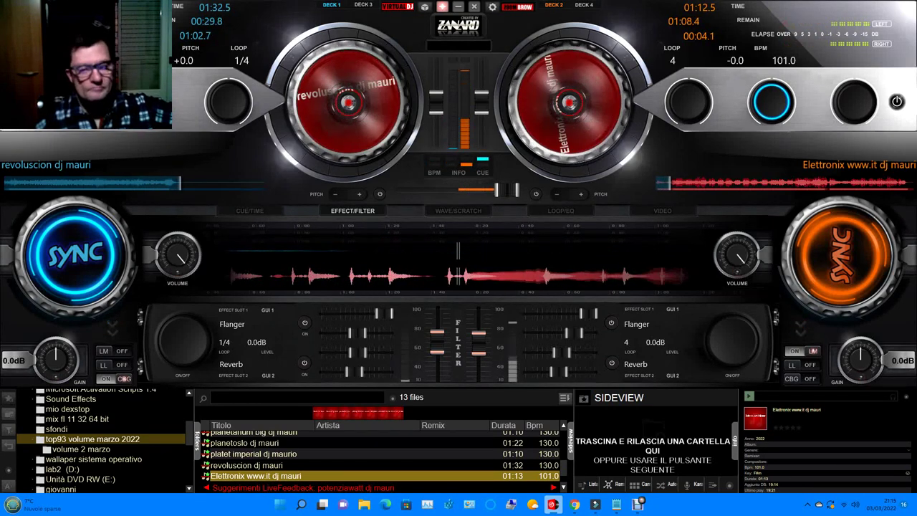
Load the track "planetaria" from the track list onto deck 1.
scroll(384, 455, down, 1)
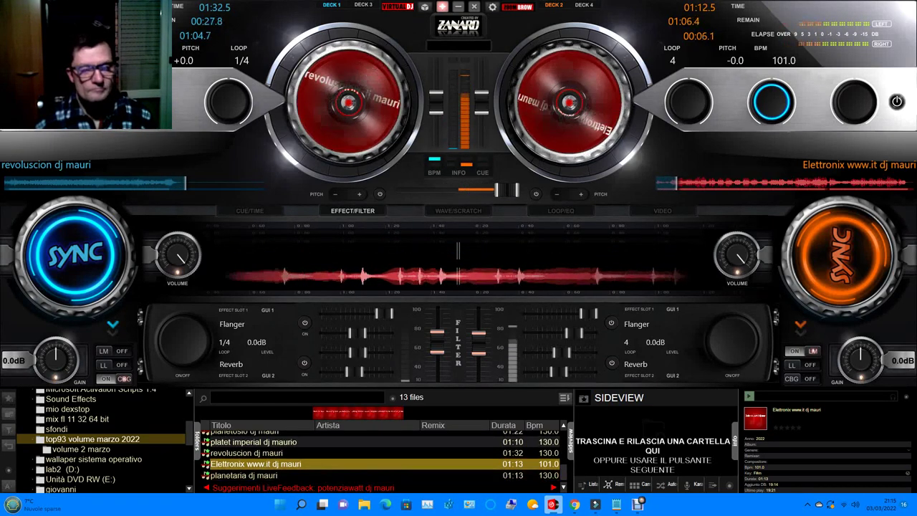
key(Down)
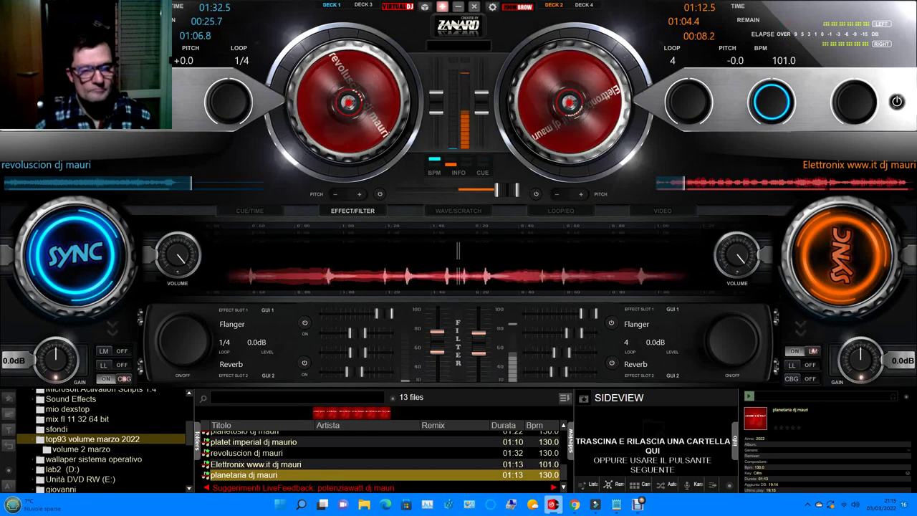
key(Return)
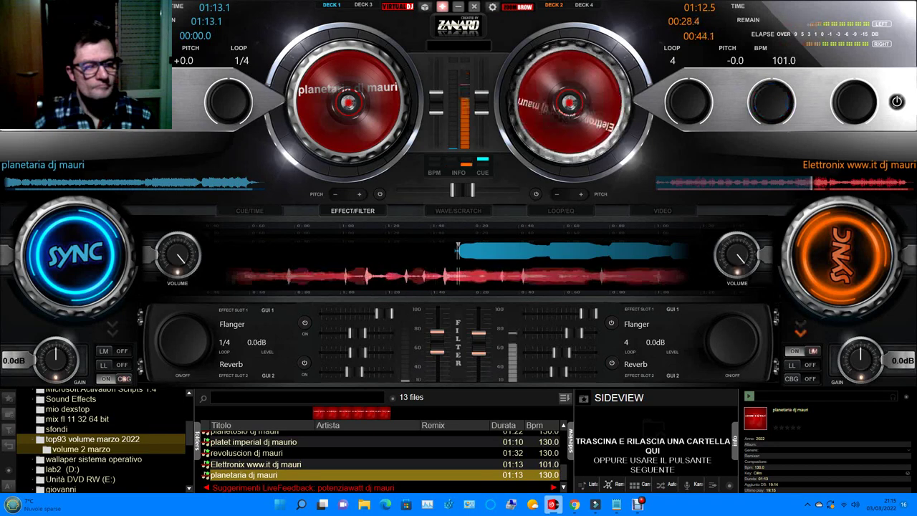
Open the volume 2 marzo subfolder to list its tracks.
click(81, 448)
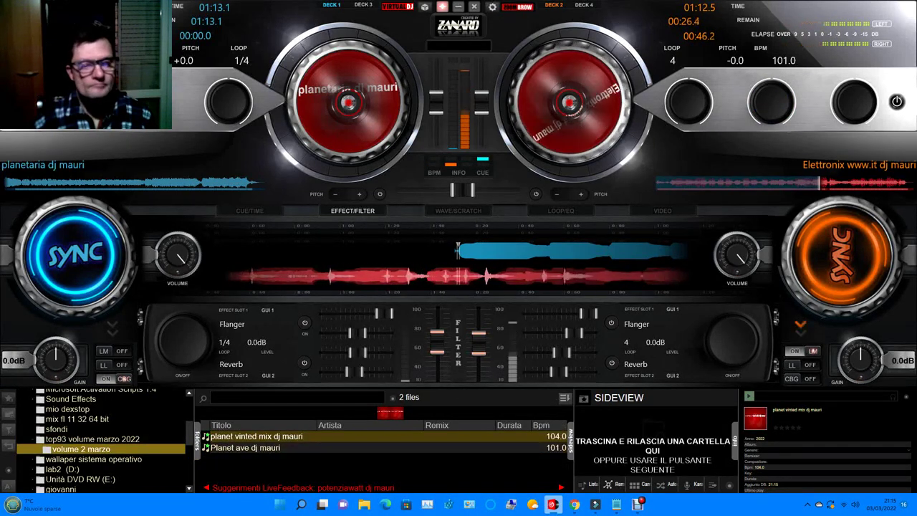
shift+click(245, 447)
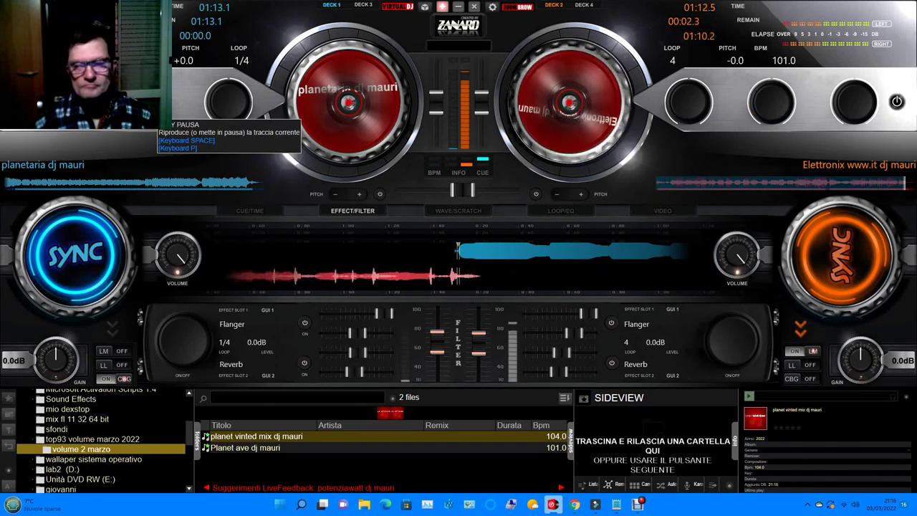
Start "planetaria" on deck 1 with the crossfader on its side, and load "Planet ave" onto deck 2.
click(146, 108)
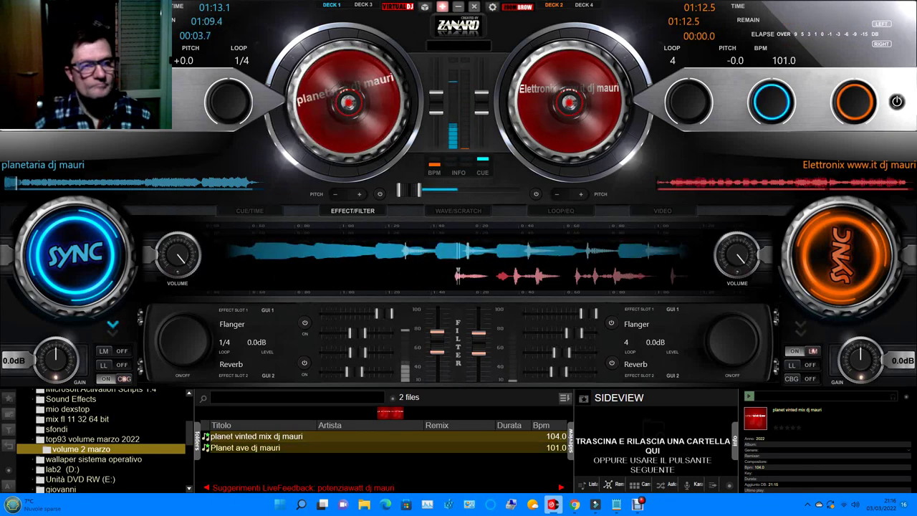
drag(245, 447, 798, 174)
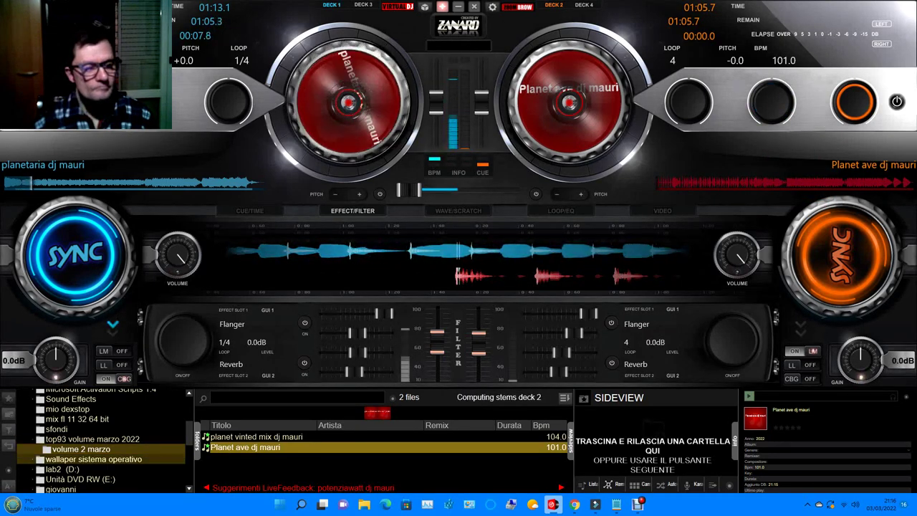
Open the intro video folder and look through its tracks for the one to play on deck 1.
scroll(101, 448, up, 2)
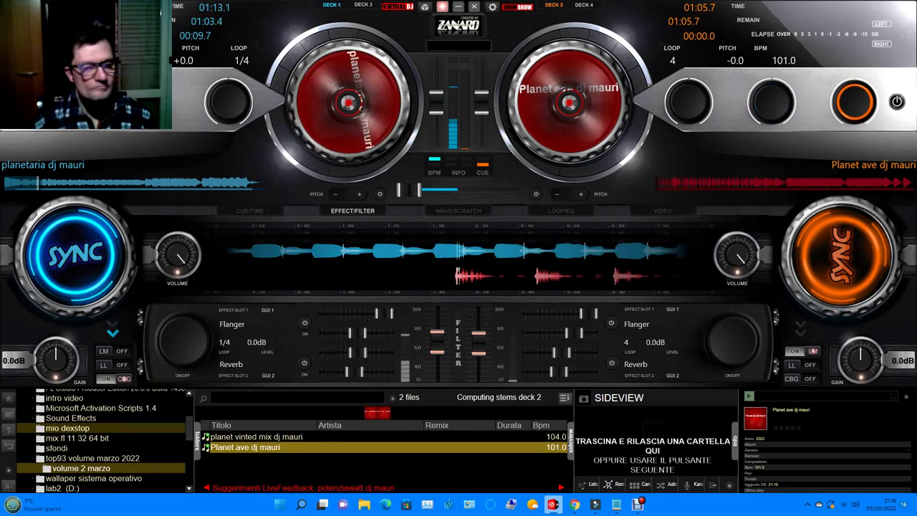
scroll(100, 441, up, 2)
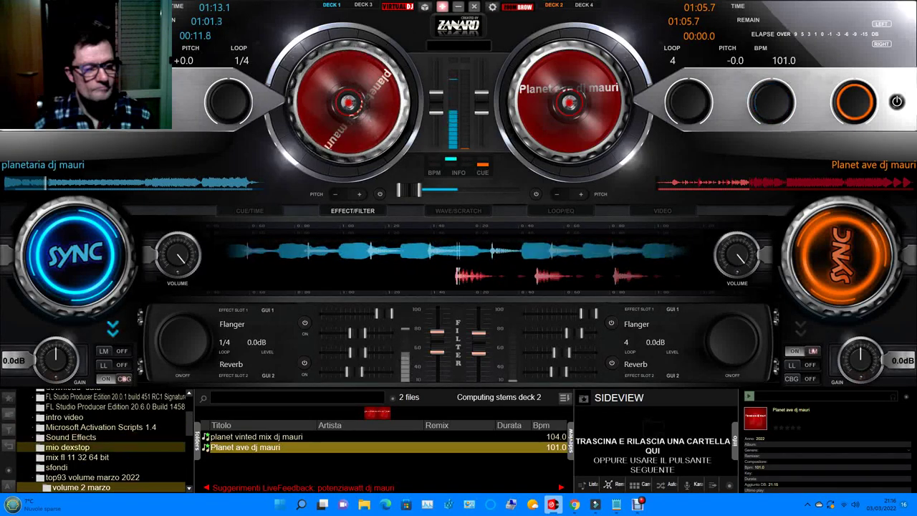
click(100, 417)
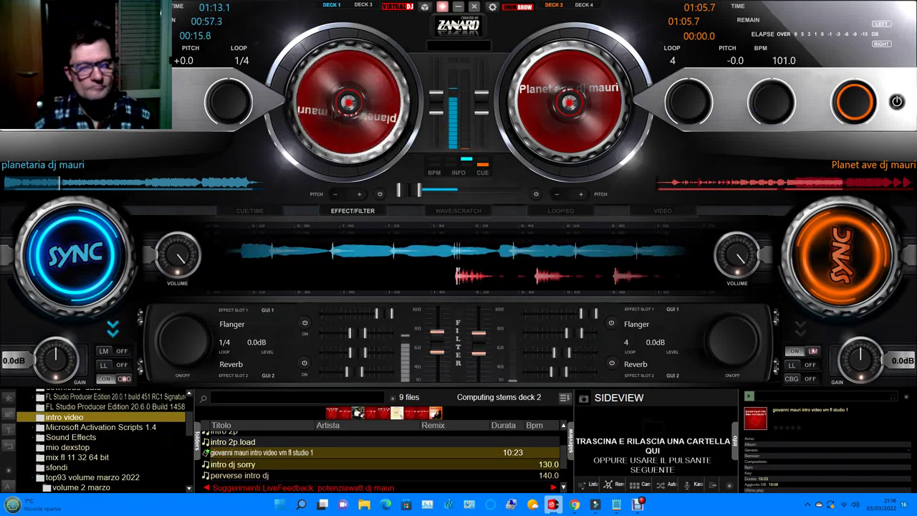
scroll(380, 458, down, 2)
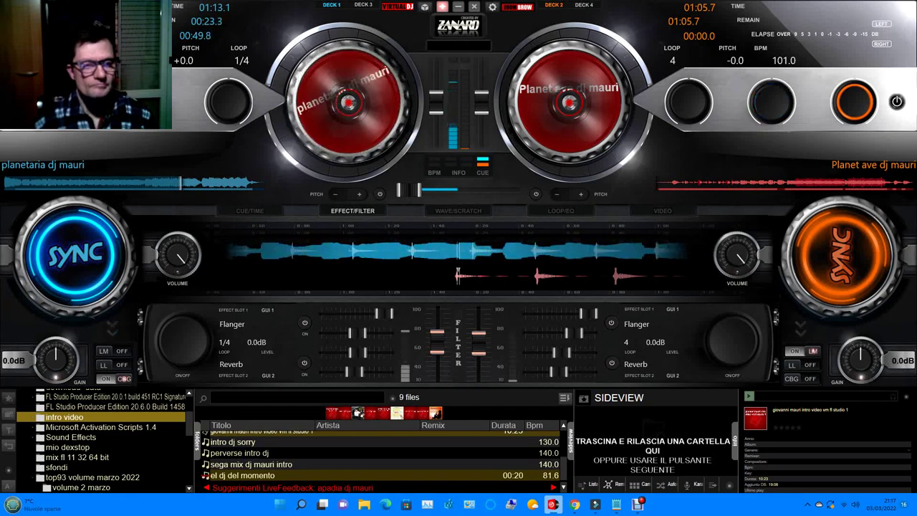
click(251, 464)
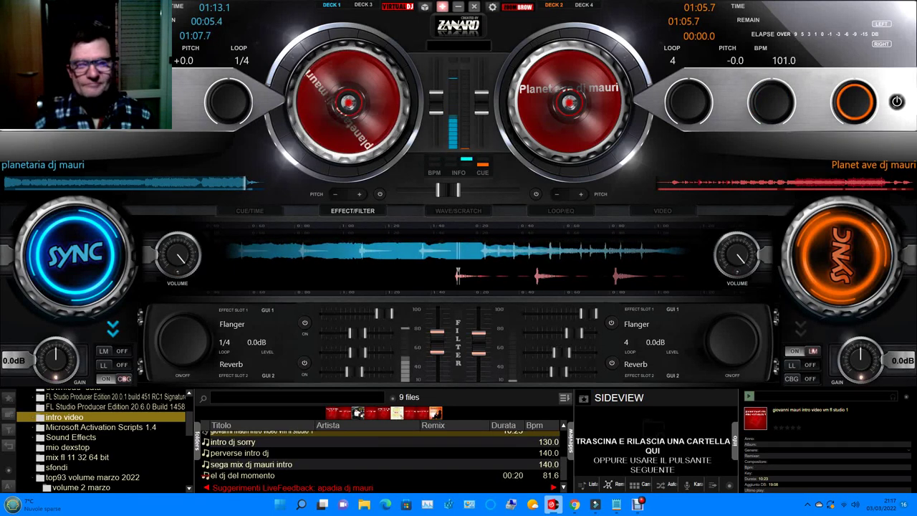
Start "Planet ave" on deck 2 and load "el dj del momento" from the intro video folder onto deck 1.
click(771, 101)
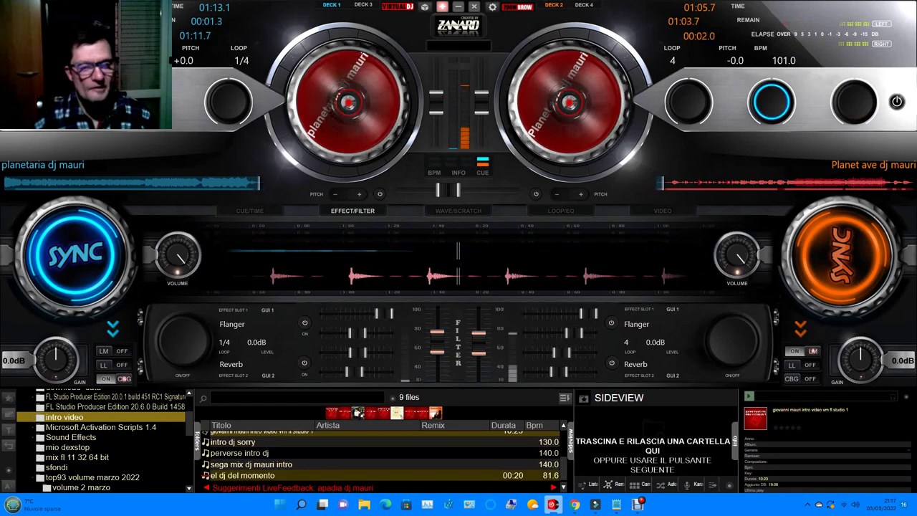
drag(242, 475, 158, 179)
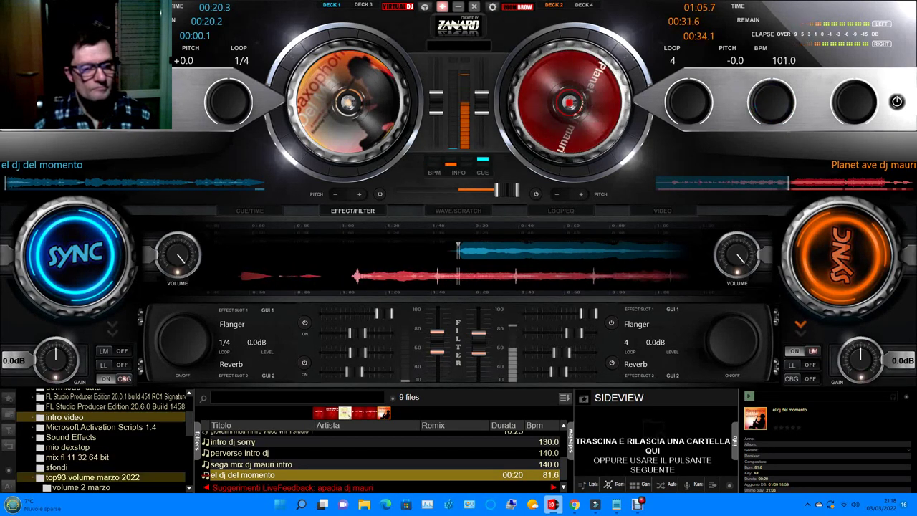
Return to the top93 volume marzo 2022 folder and look at the tracks at the start of its list.
click(92, 477)
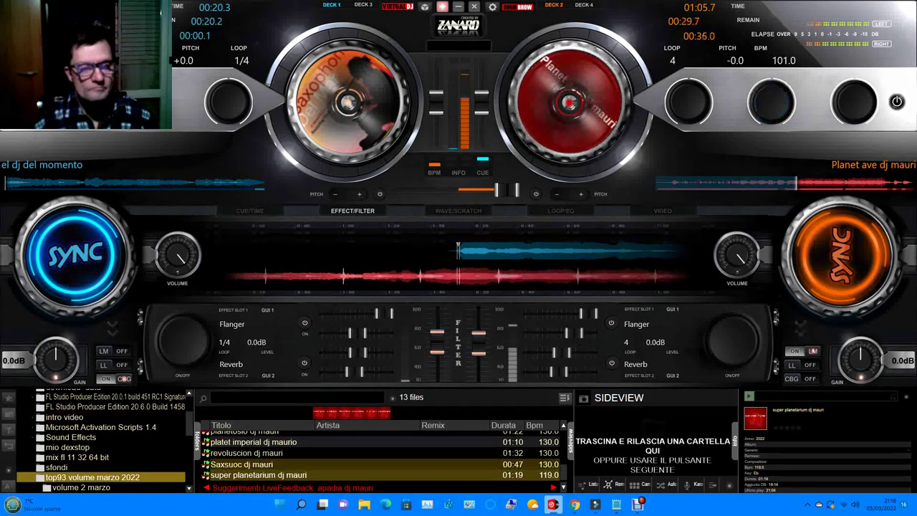
scroll(383, 466, up, 3)
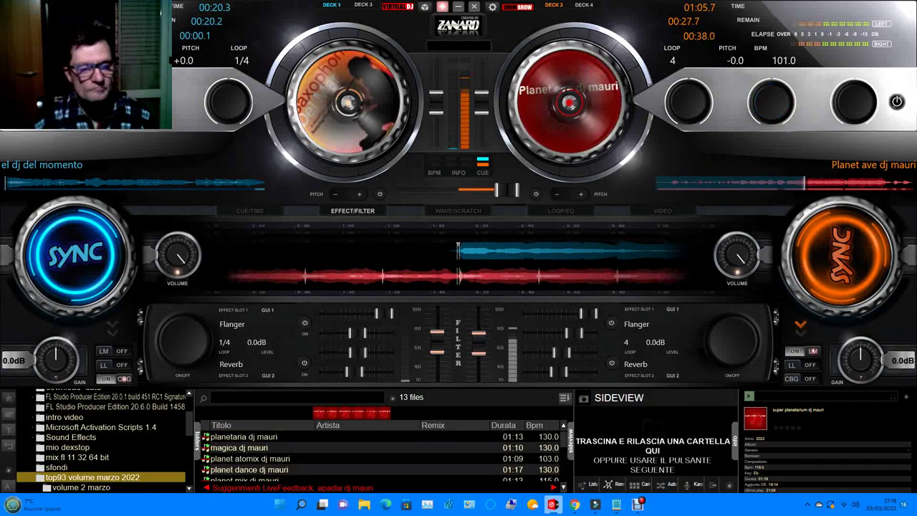
key(Up)
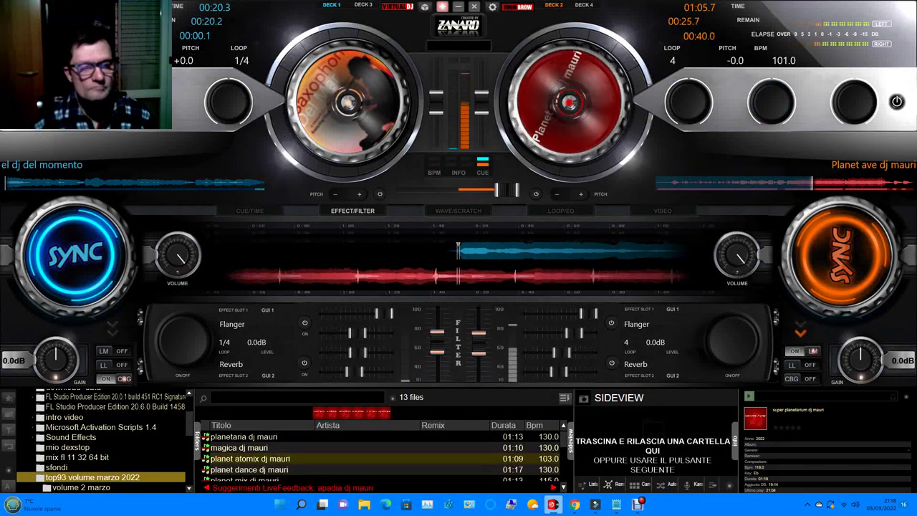
key(Up)
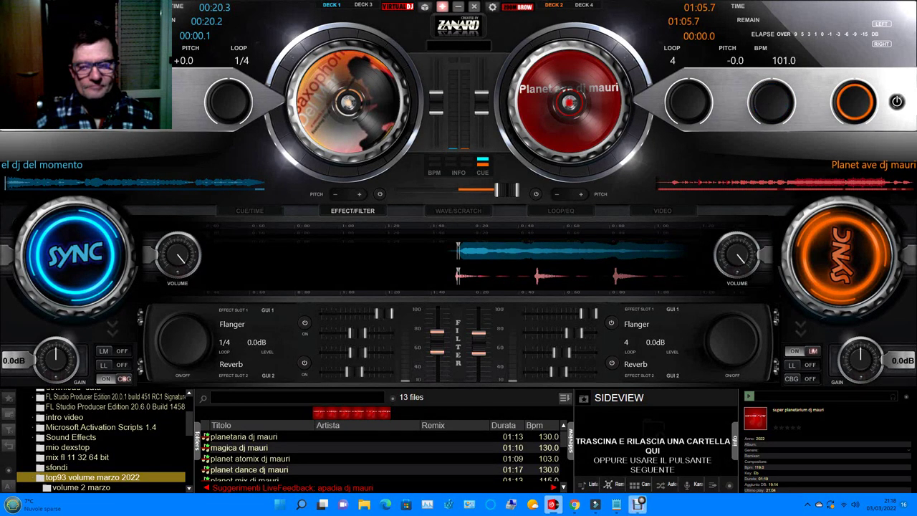
click(638, 504)
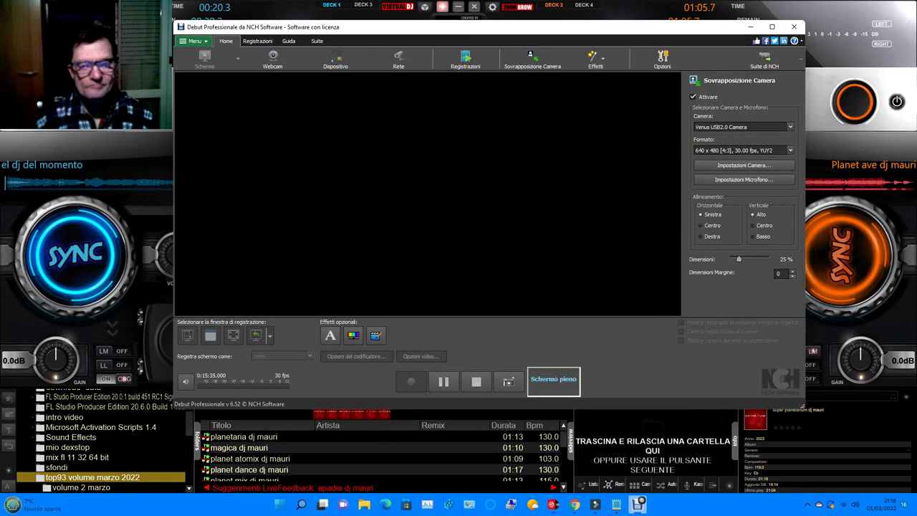